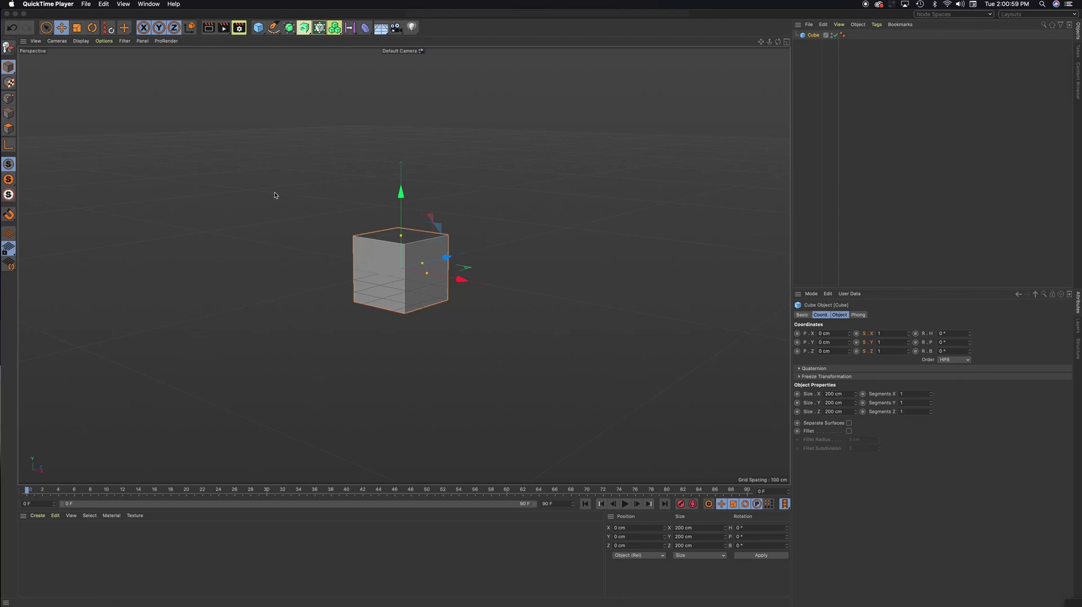
pyautogui.keyDown('alt'); pyautogui.moveTo(275, 197); pyautogui.dragTo(280, 195); pyautogui.keyUp('alt')
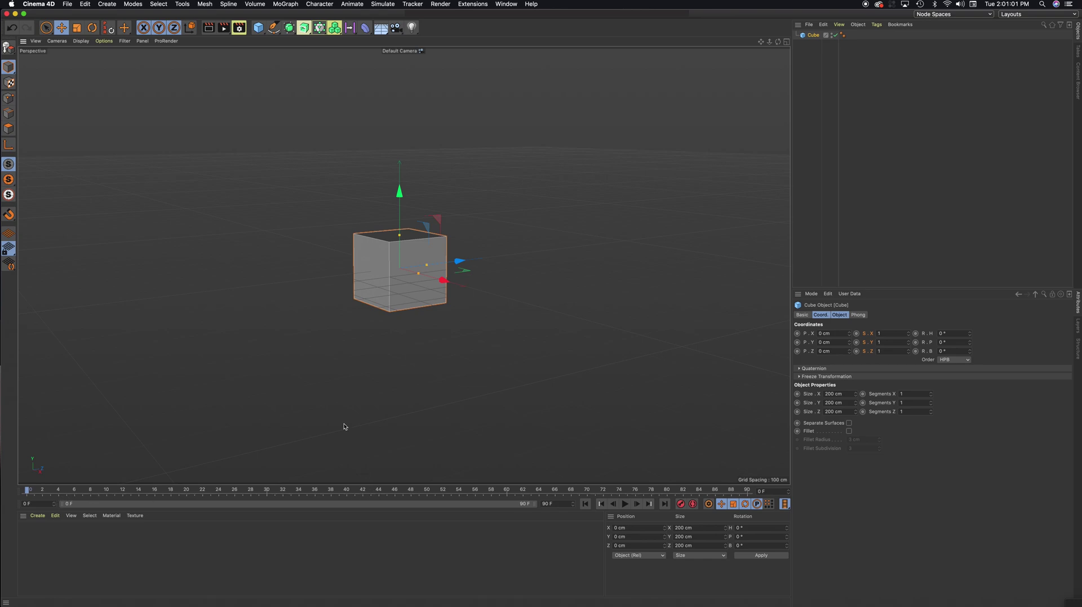
pyautogui.scroll(5, 349, 377)
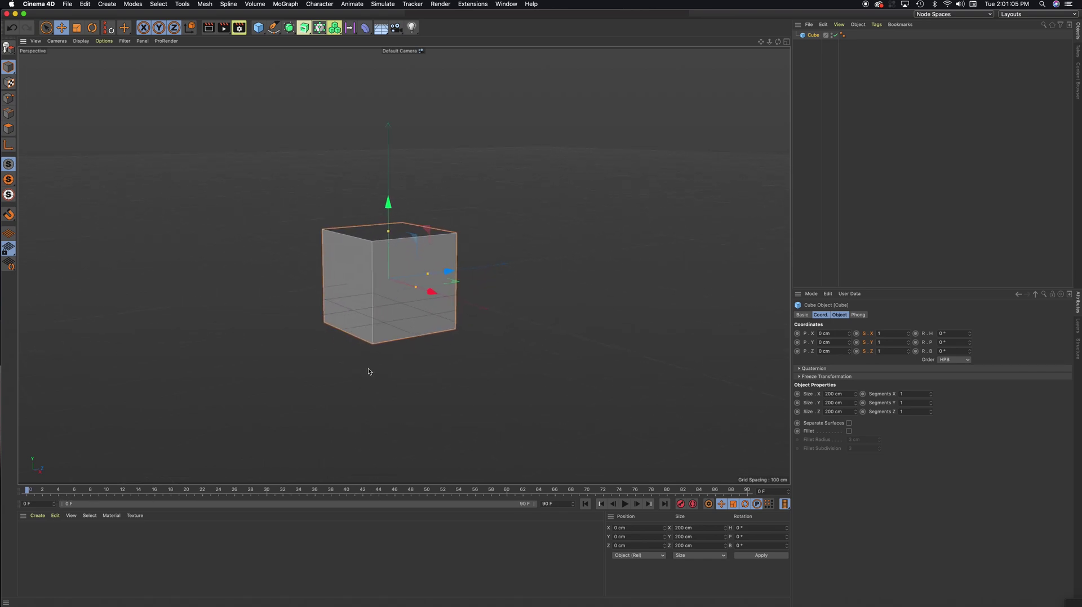
pyautogui.keyDown('alt'); pyautogui.moveTo(358, 366); pyautogui.dragTo(352, 364); pyautogui.keyUp('alt')
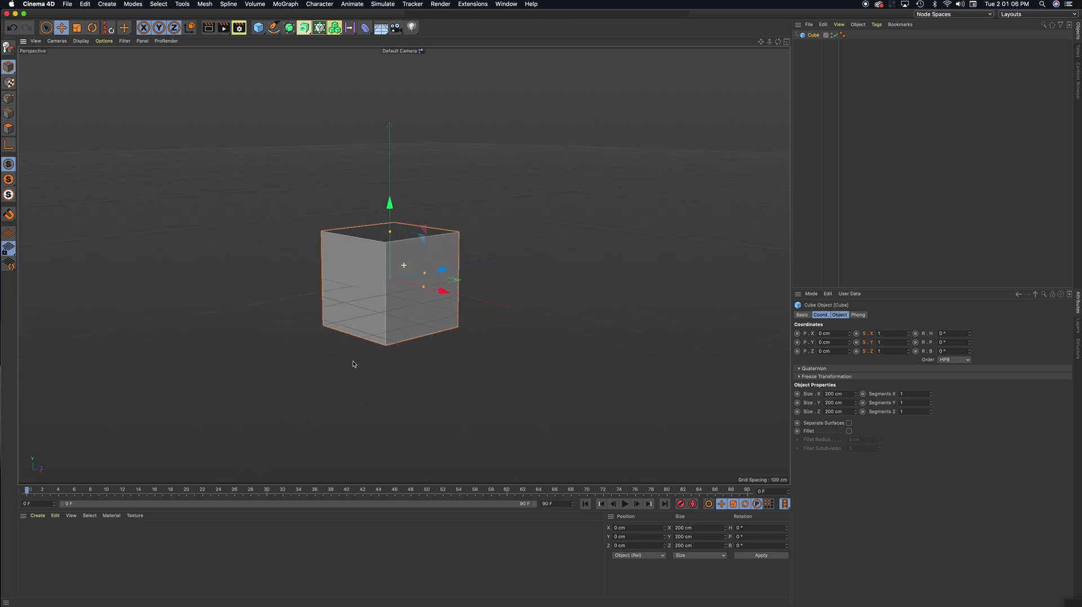
pyautogui.click(61, 27)
pyautogui.keyDown('alt'); pyautogui.moveTo(191, 155); pyautogui.dragTo(118, 153); pyautogui.keyUp('alt')
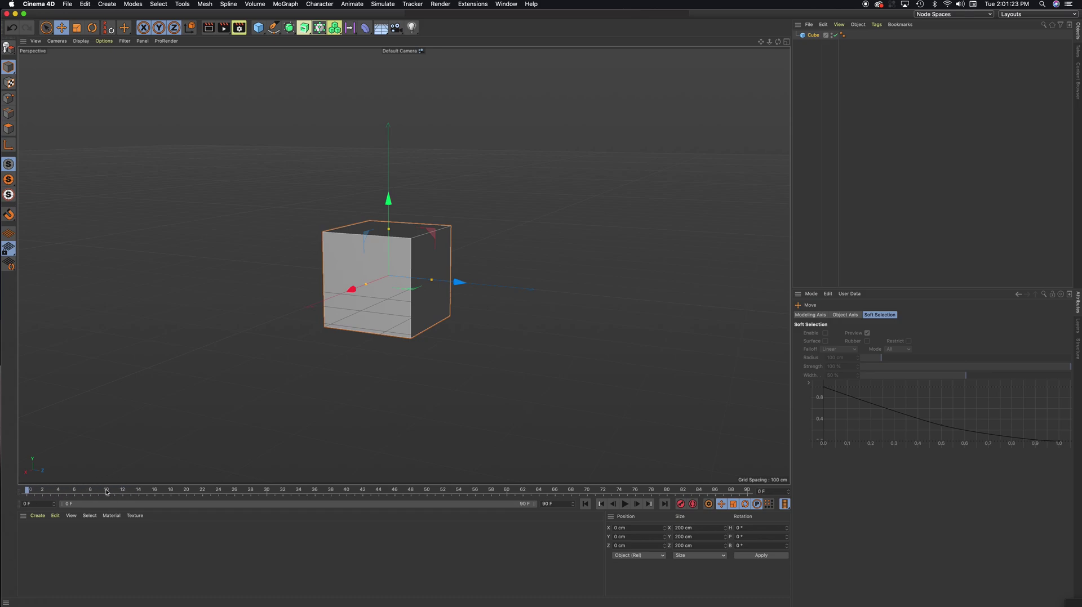
# - Select the cube and record its starting keyframe at frame 0
pyautogui.click(33, 490)
pyautogui.click(22, 495)
pyautogui.click(131, 502)
pyautogui.click(28, 490)
pyautogui.click(417, 250)
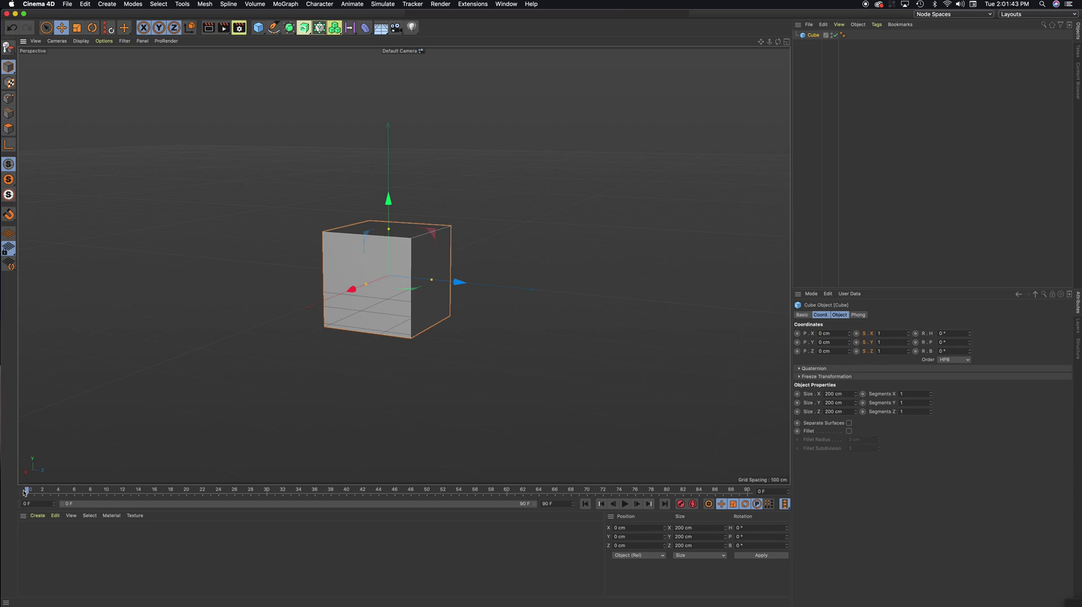
pyautogui.click(681, 505)
# - At frame 20, move the cube along the X axis to about -867 cm and record a keyframe
pyautogui.moveTo(28, 492); pyautogui.dragTo(188, 493)
pyautogui.keyDown('alt'); pyautogui.moveTo(358, 414); pyautogui.dragTo(333, 410); pyautogui.keyUp('alt')
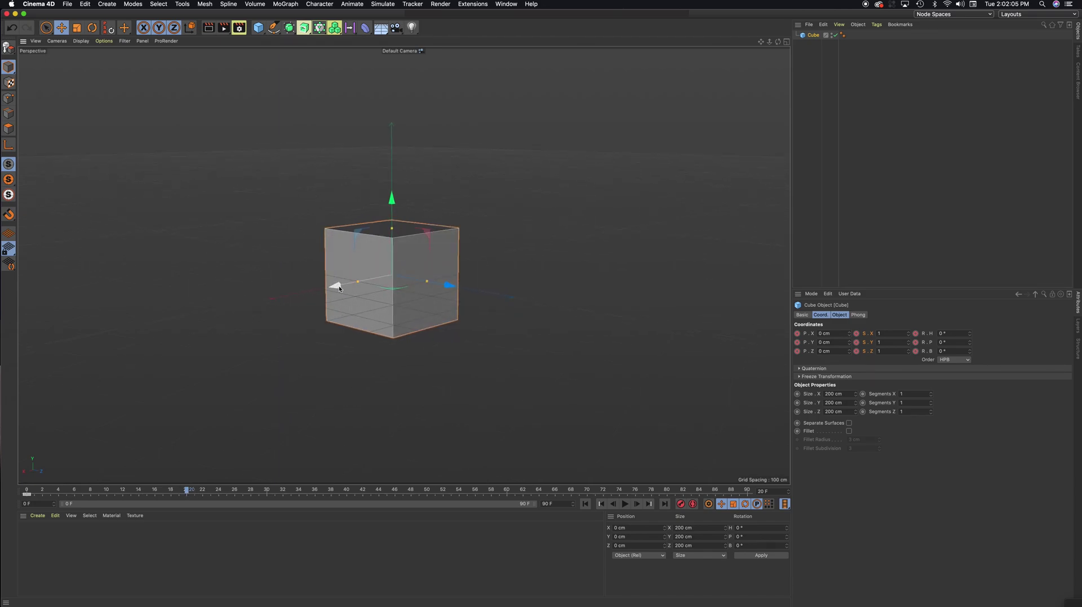
pyautogui.moveTo(336, 285); pyautogui.dragTo(562, 259)
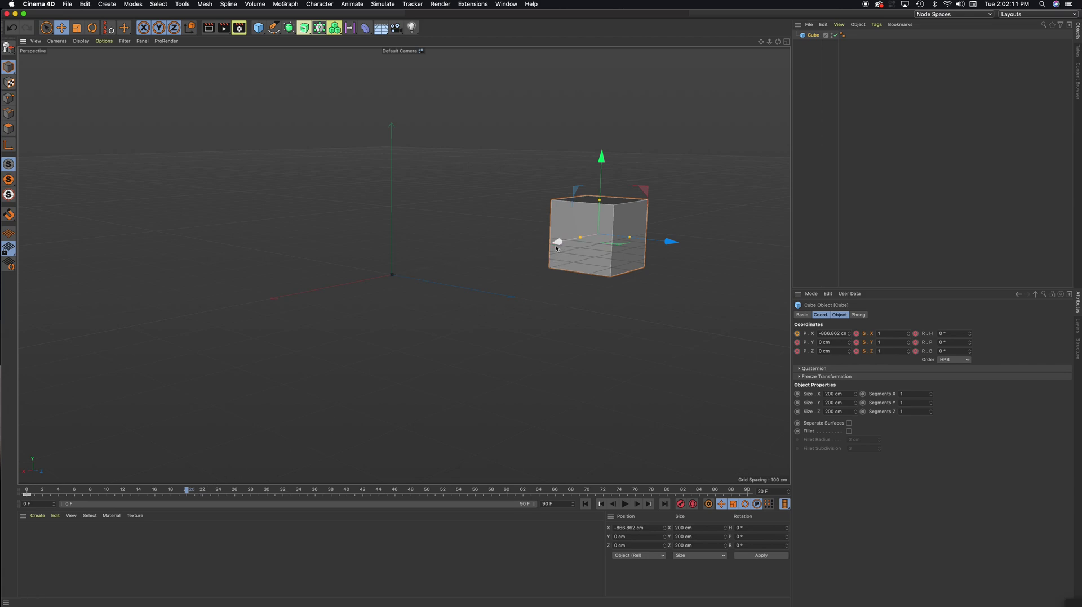
pyautogui.click(682, 507)
pyautogui.moveTo(187, 493)
pyautogui.mouseDown()
pyautogui.moveTo(23, 492)
pyautogui.moveTo(187, 492)
pyautogui.mouseUp()
pyautogui.press('o')
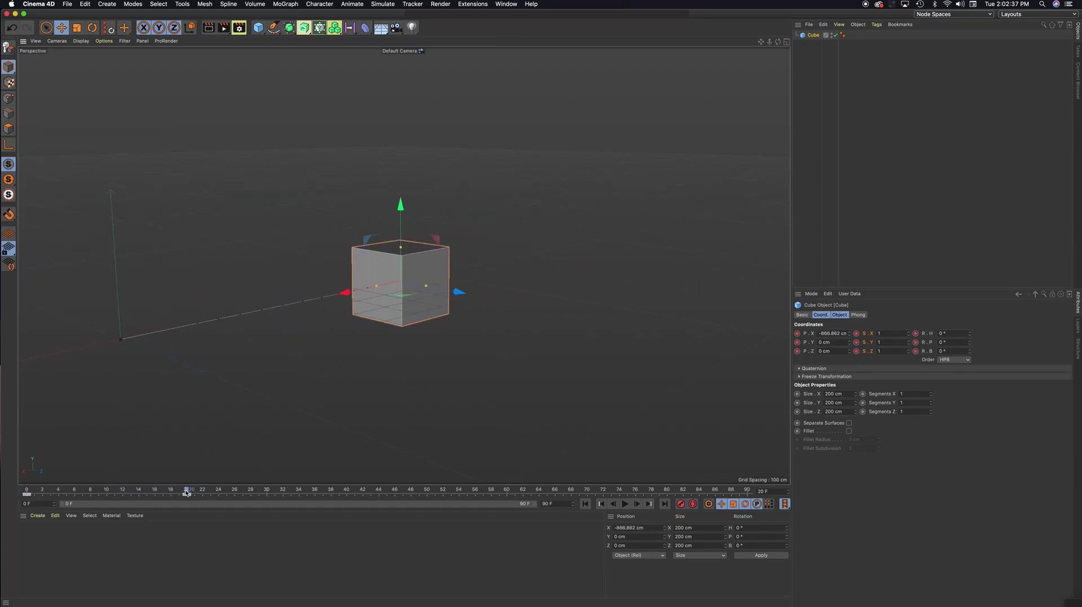
# - At frame 40, move the cube along the Z axis to about -883 cm and record a keyframe
pyautogui.moveTo(187, 492); pyautogui.dragTo(346, 492)
pyautogui.moveTo(459, 294); pyautogui.dragTo(280, 261)
pyautogui.keyDown('alt'); pyautogui.moveTo(336, 243); pyautogui.dragTo(345, 297, button='middle'); pyautogui.keyUp('alt')
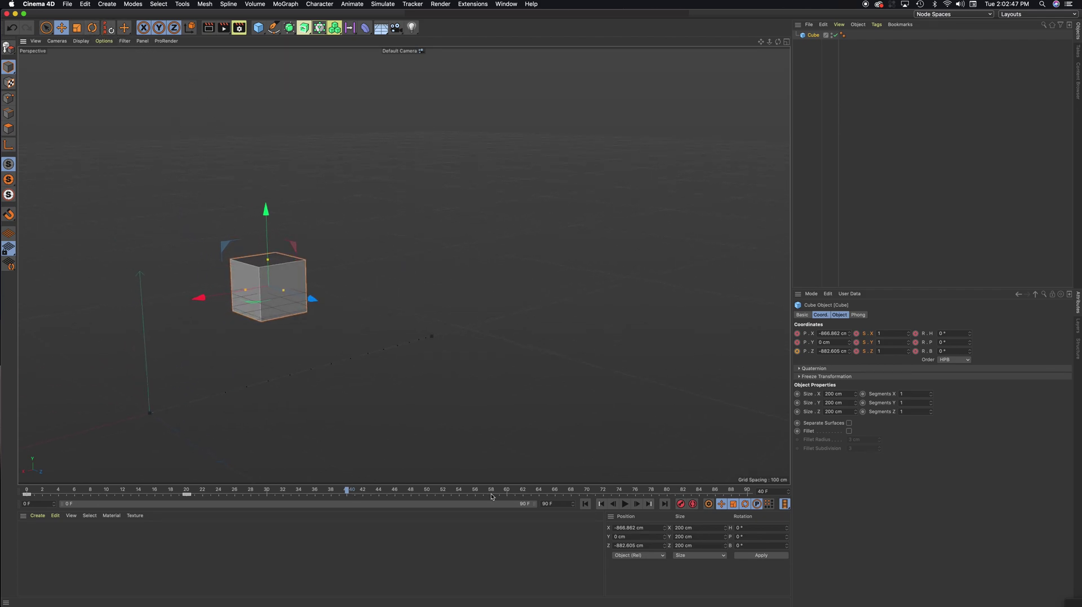
pyautogui.click(682, 505)
pyautogui.moveTo(350, 491)
pyautogui.mouseDown()
pyautogui.moveTo(47, 495)
pyautogui.moveTo(347, 496)
pyautogui.mouseUp()
# - Rotate the cube's heading to about 222° and record the rotation in the keyframe at frame 40
pyautogui.press('r')
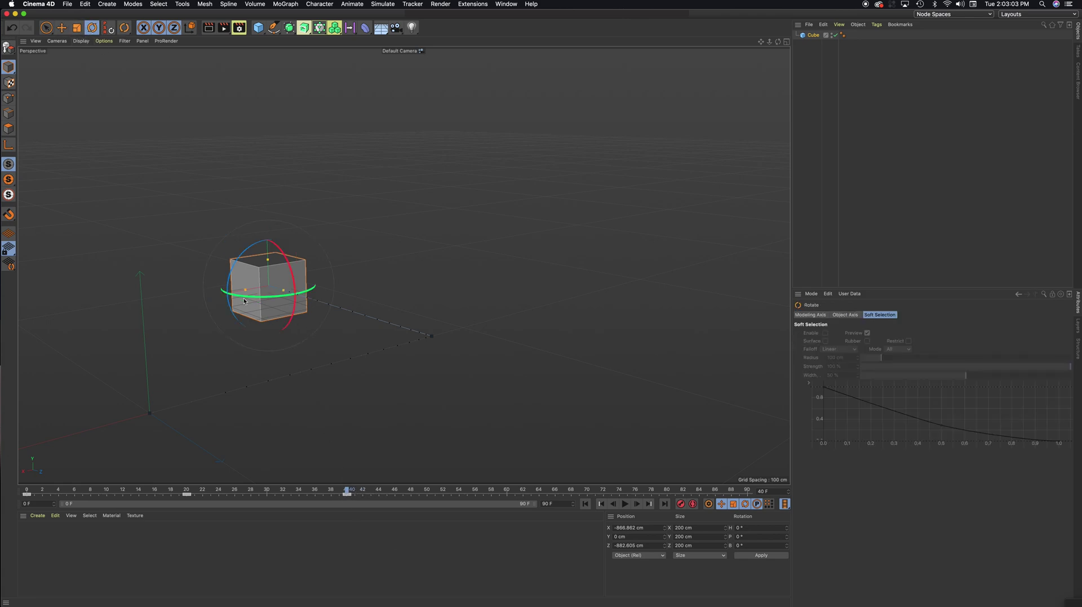
pyautogui.moveTo(242, 298); pyautogui.dragTo(230, 227)
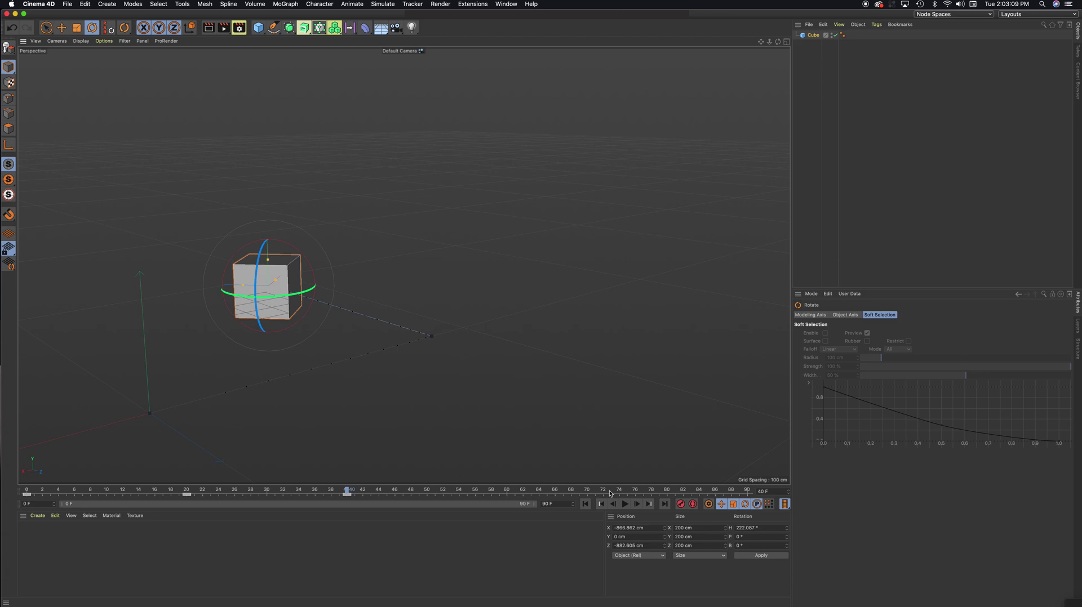
pyautogui.click(681, 505)
pyautogui.moveTo(346, 492)
pyautogui.mouseDown()
pyautogui.moveTo(25, 488)
pyautogui.moveTo(349, 504)
pyautogui.mouseUp()
# - Advance the timeline to frame 60
pyautogui.moveTo(347, 493); pyautogui.dragTo(507, 493)
pyautogui.keyDown('alt'); pyautogui.moveTo(387, 258); pyautogui.dragTo(449, 266); pyautogui.keyUp('alt')
pyautogui.press('e')
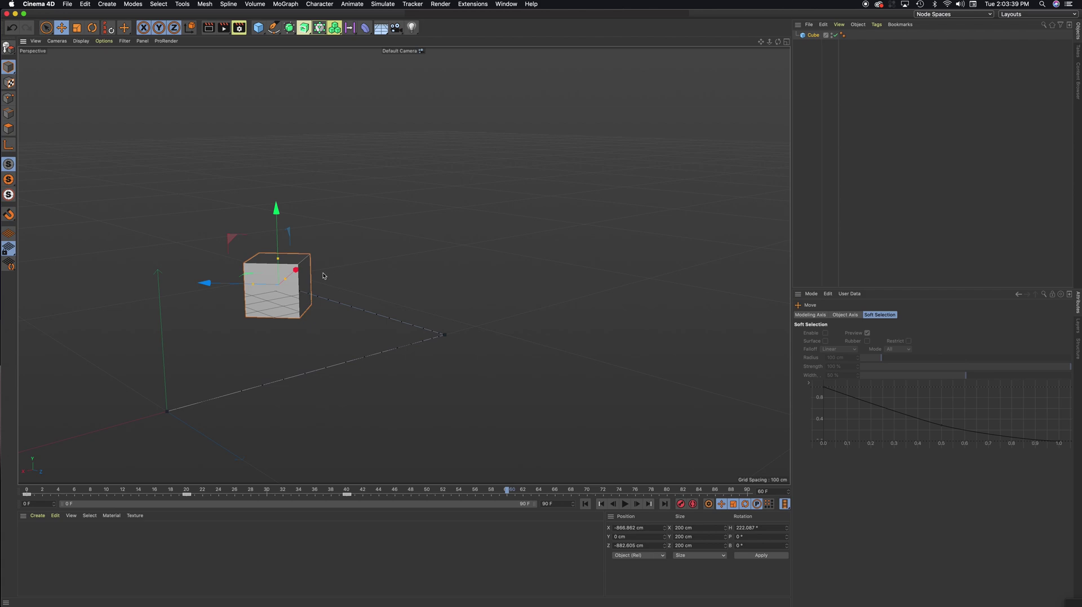
pyautogui.moveTo(204, 283); pyautogui.dragTo(49, 280)
pyautogui.keyDown('alt'); pyautogui.moveTo(267, 245); pyautogui.dragTo(459, 267, button='middle'); pyautogui.keyUp('alt')
pyautogui.press('super+z')
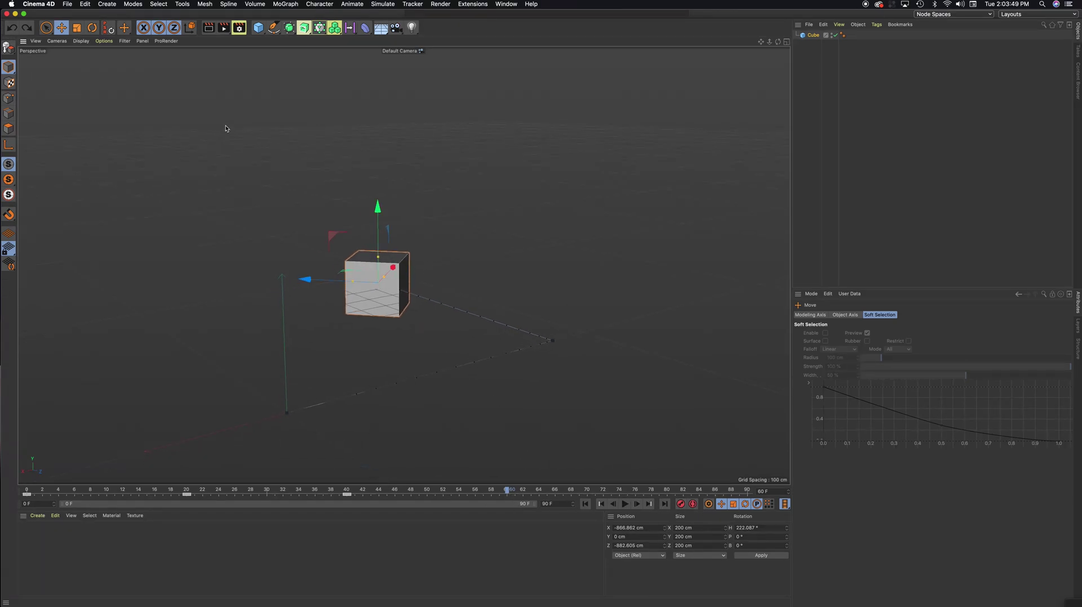
pyautogui.press('t')
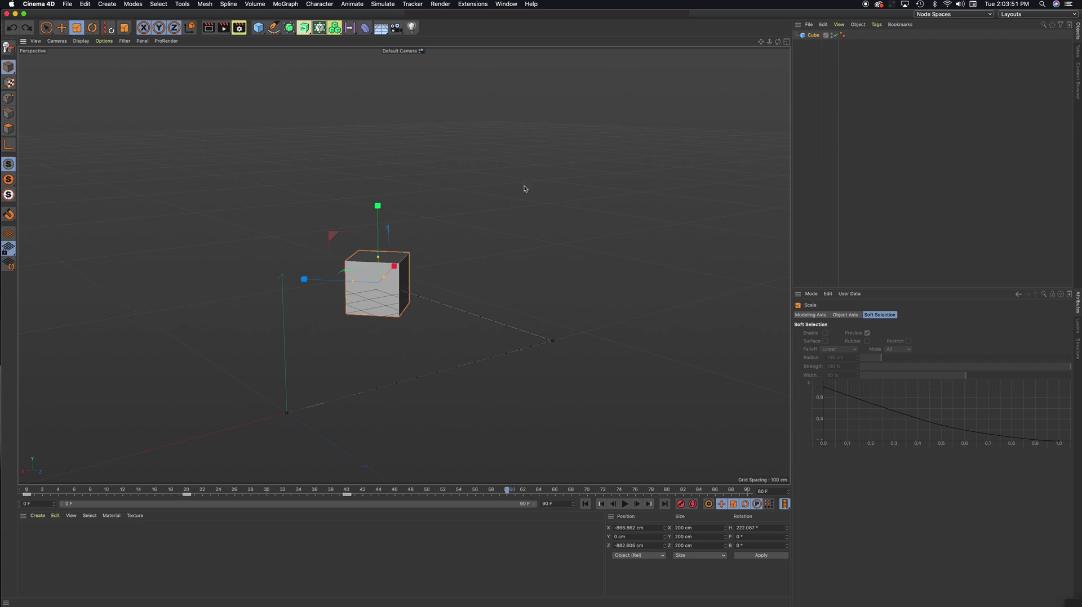
pyautogui.moveTo(528, 168); pyautogui.dragTo(367, 328)
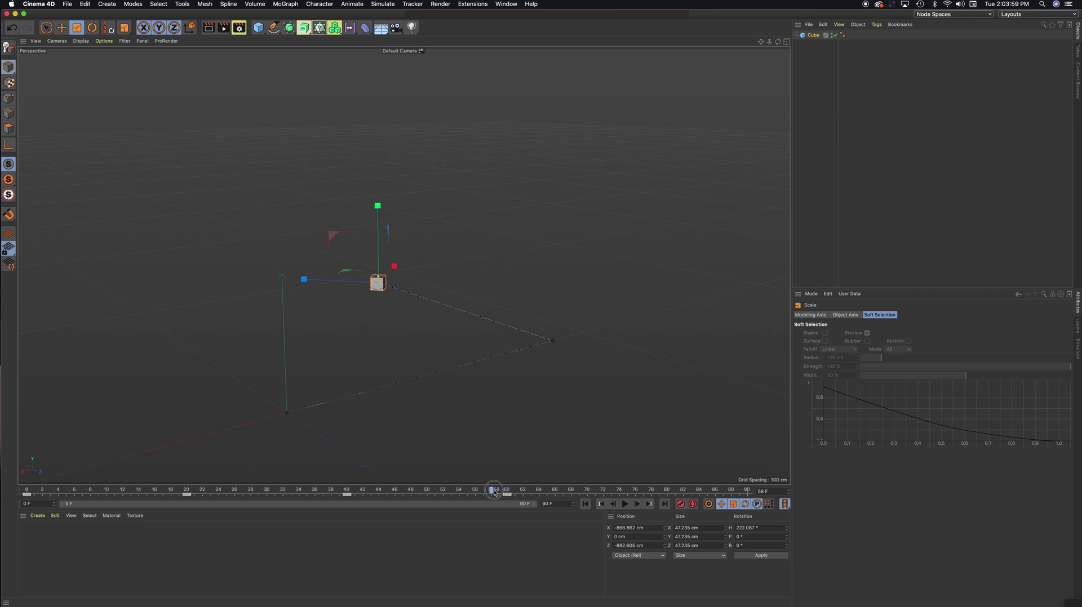
pyautogui.moveTo(404, 490); pyautogui.dragTo(507, 492)
pyautogui.press('super+z')
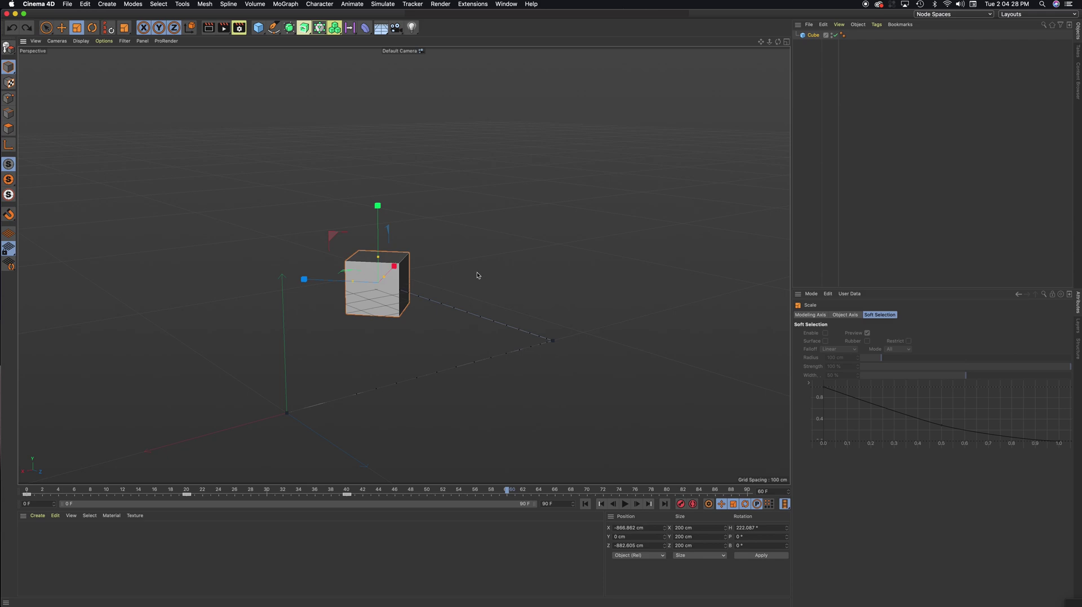
# - Set the cube's X, Y and Z scale coordinates to 0.5 at frame 60
pyautogui.moveTo(507, 491)
pyautogui.mouseDown()
pyautogui.moveTo(371, 490)
pyautogui.moveTo(507, 495)
pyautogui.mouseUp()
pyautogui.click(812, 36)
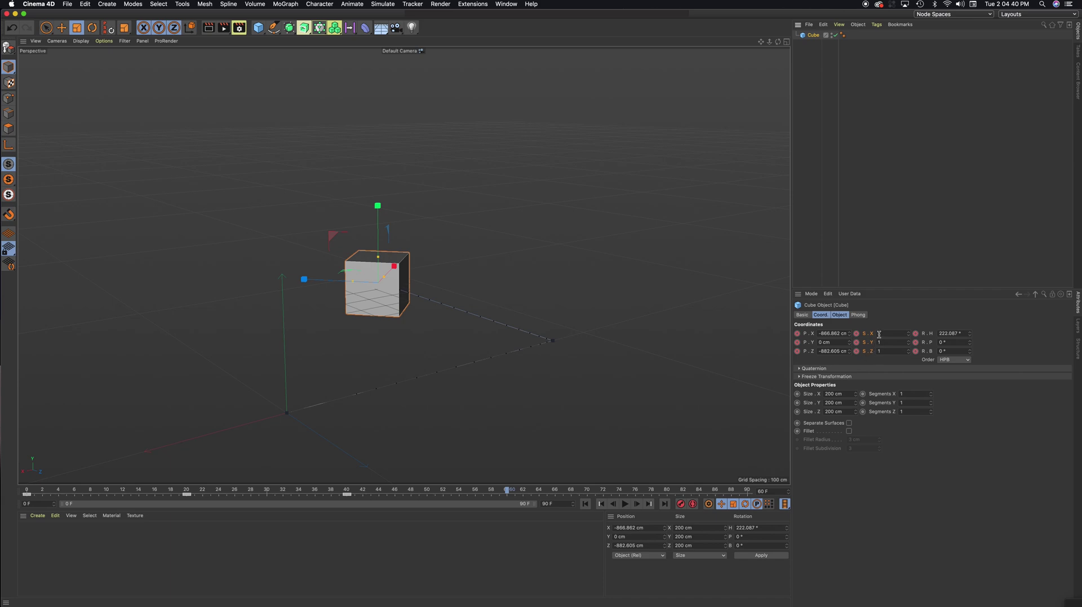
pyautogui.click(839, 316)
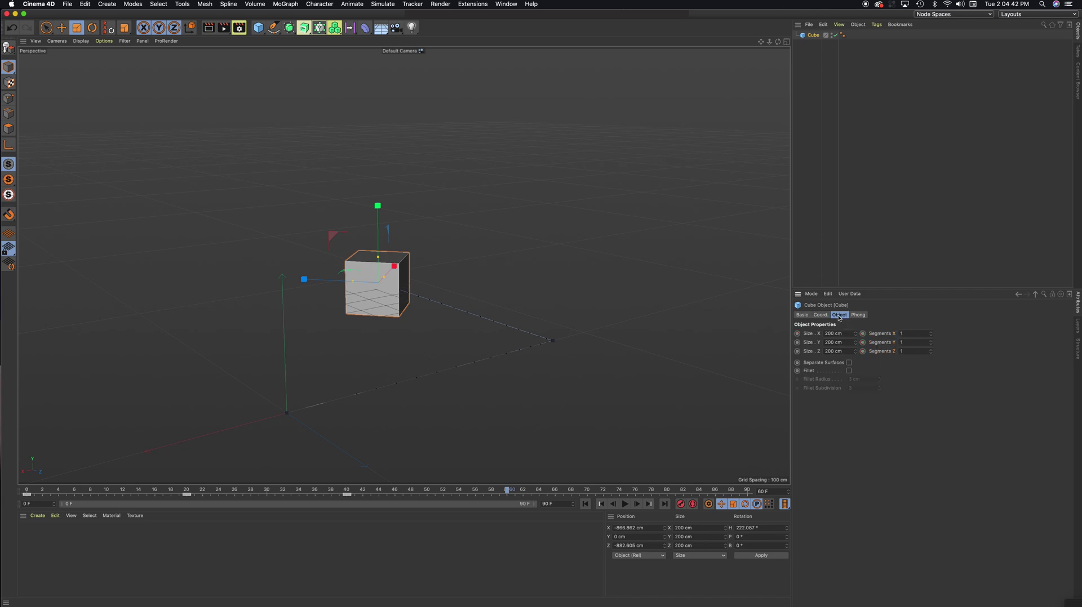
pyautogui.click(824, 317)
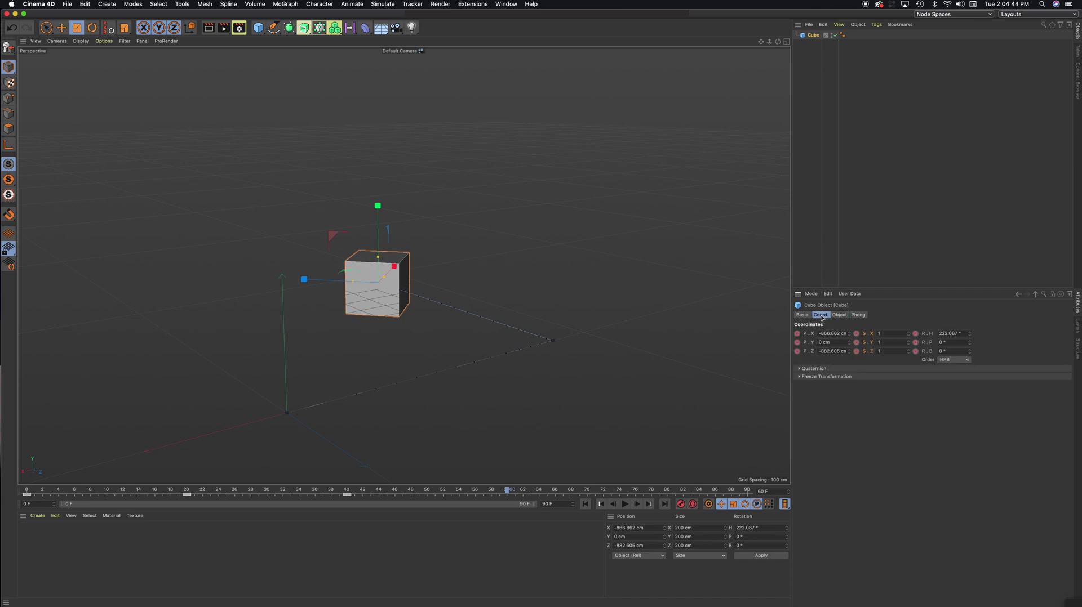
pyautogui.click(882, 333)
pyautogui.write('.5')
pyautogui.press('Tab')
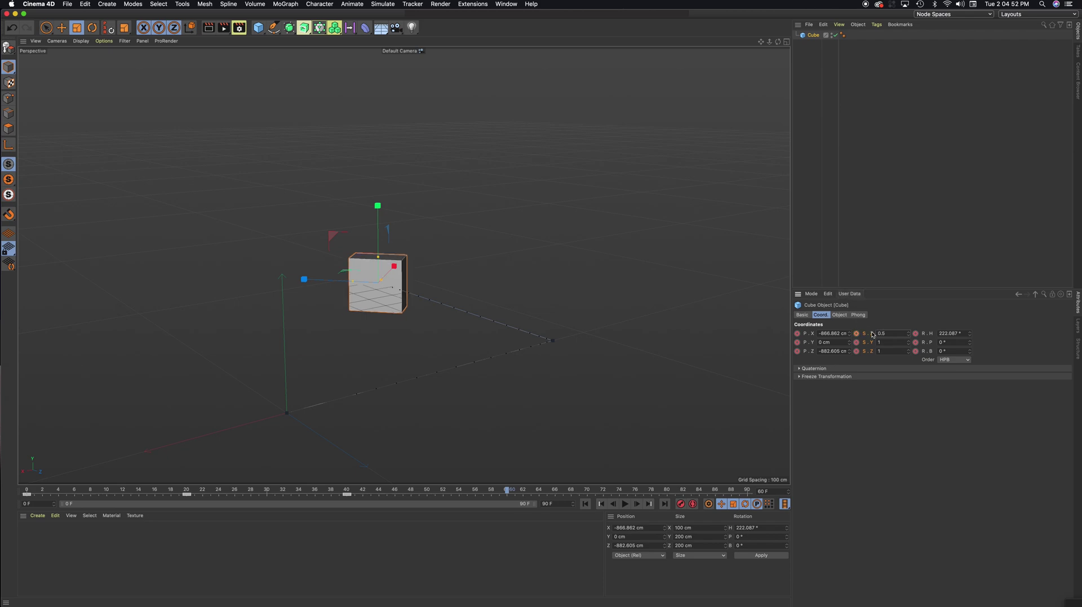
pyautogui.write('.5')
pyautogui.press('Tab')
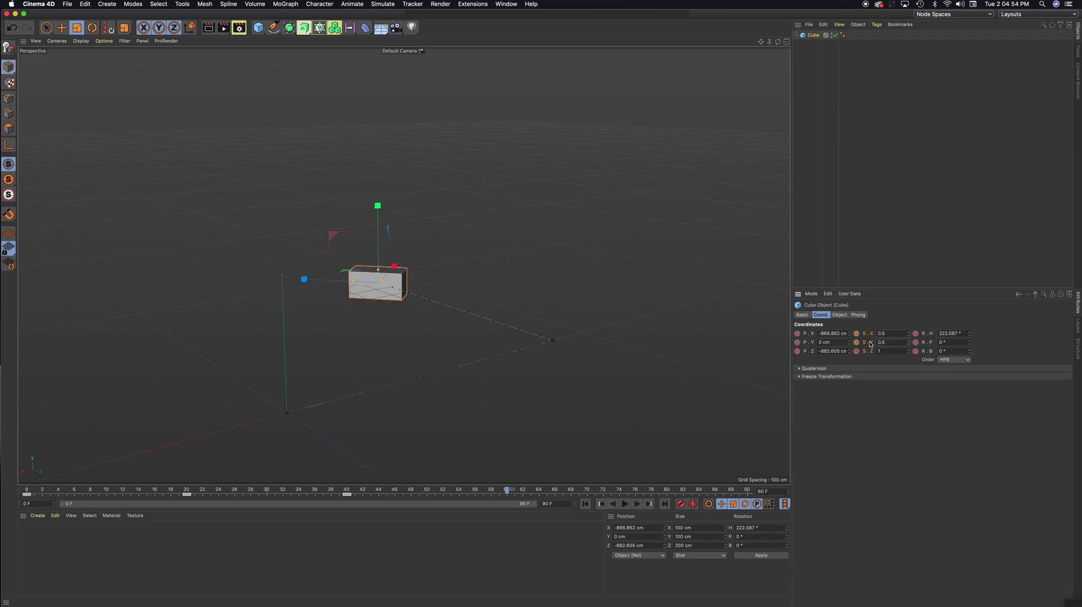
pyautogui.write('.5')
pyautogui.press('Return')
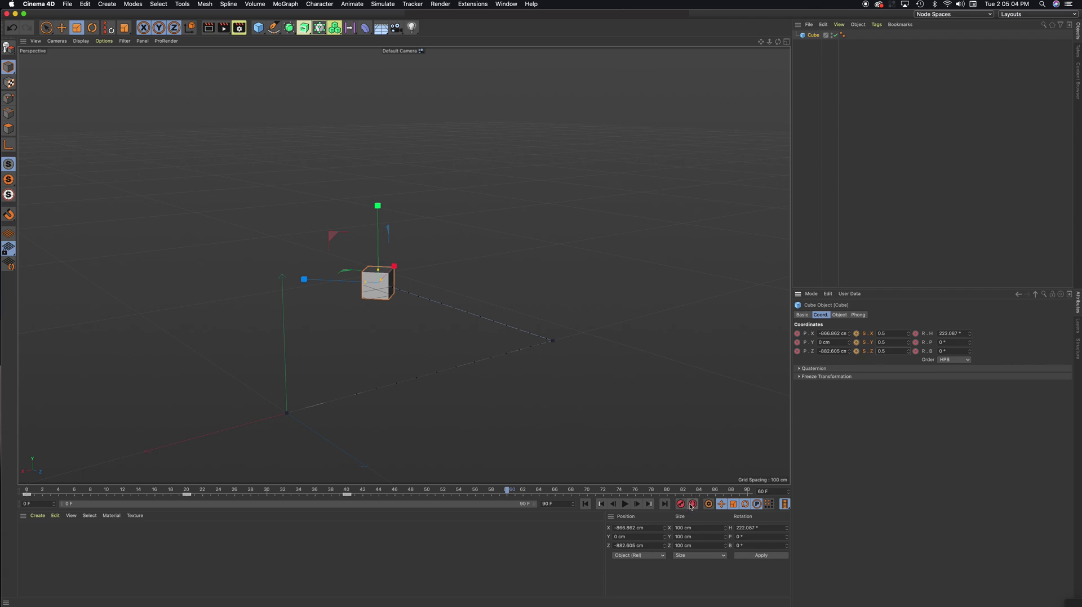
# - Record keyframes for the cube's X, Y and Z scale at frame 60
pyautogui.click(857, 333)
pyautogui.moveTo(508, 494)
pyautogui.mouseDown()
pyautogui.moveTo(342, 492)
pyautogui.moveTo(508, 497)
pyautogui.mouseUp()
pyautogui.click(508, 493)
pyautogui.scroll(3, 623, 254)
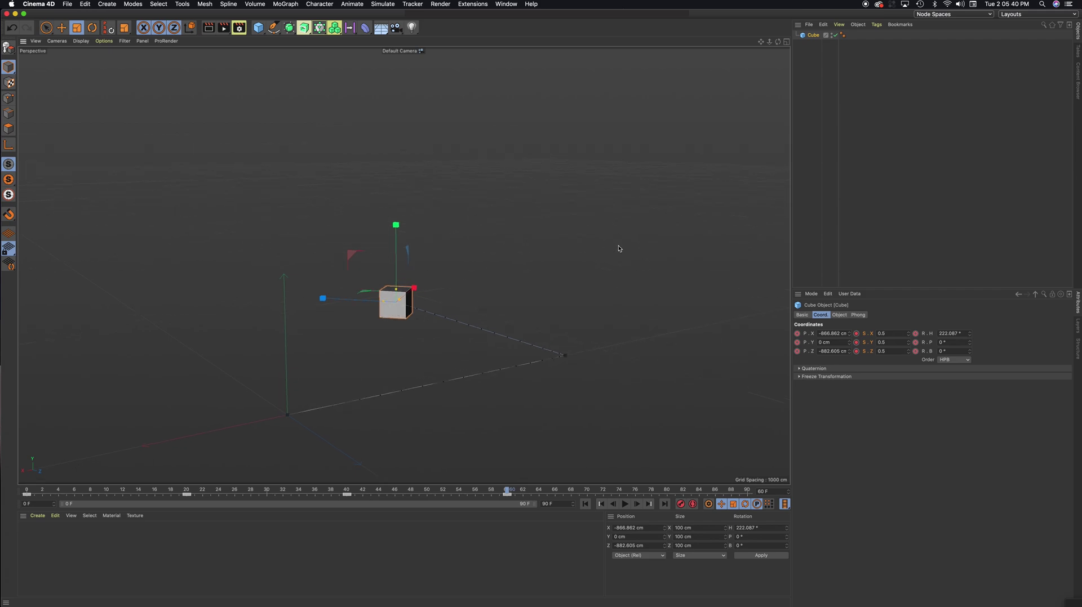